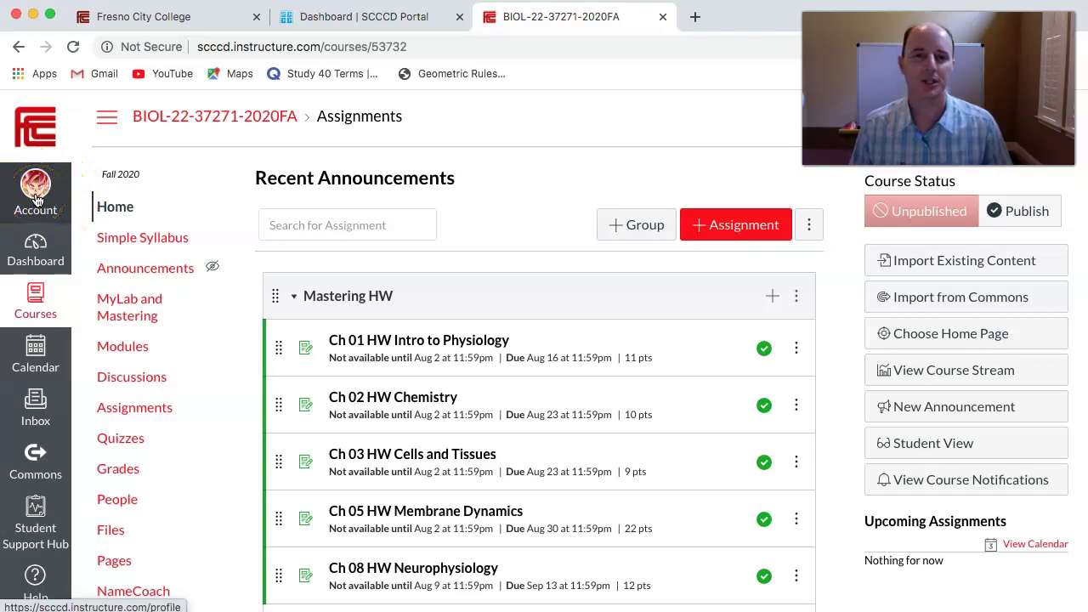
Open the account tray and go to the Profile page showing picture and biography
left_click(40, 200)
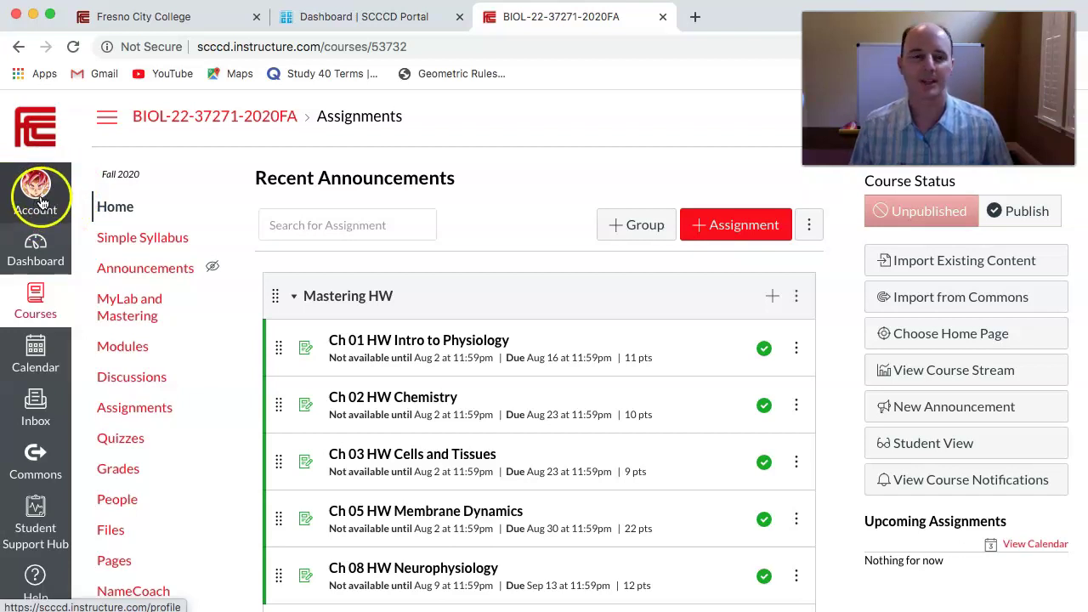
left_click(38, 201)
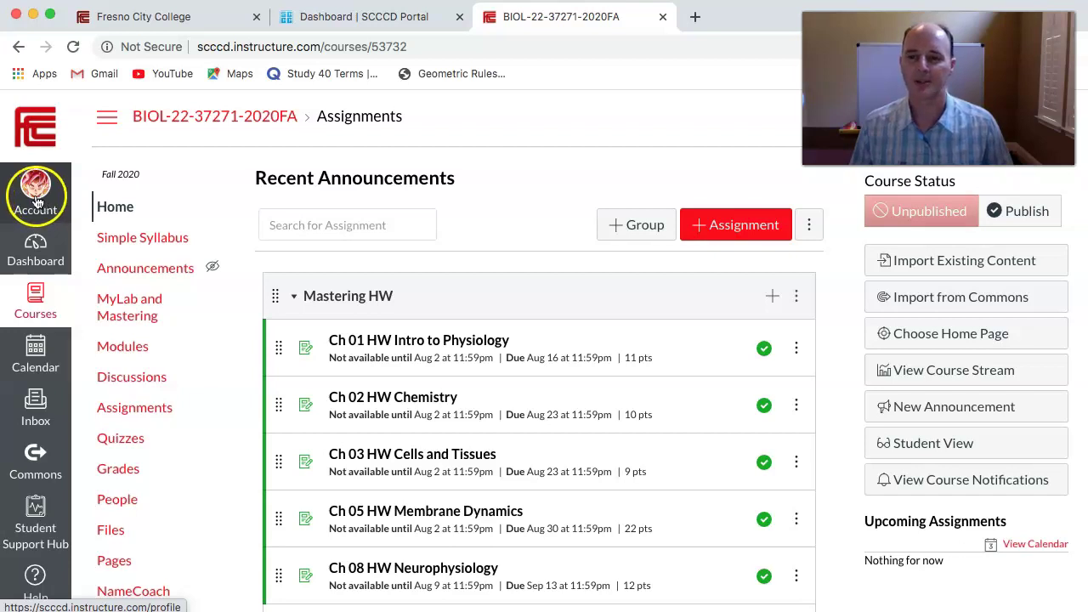
left_click(38, 201)
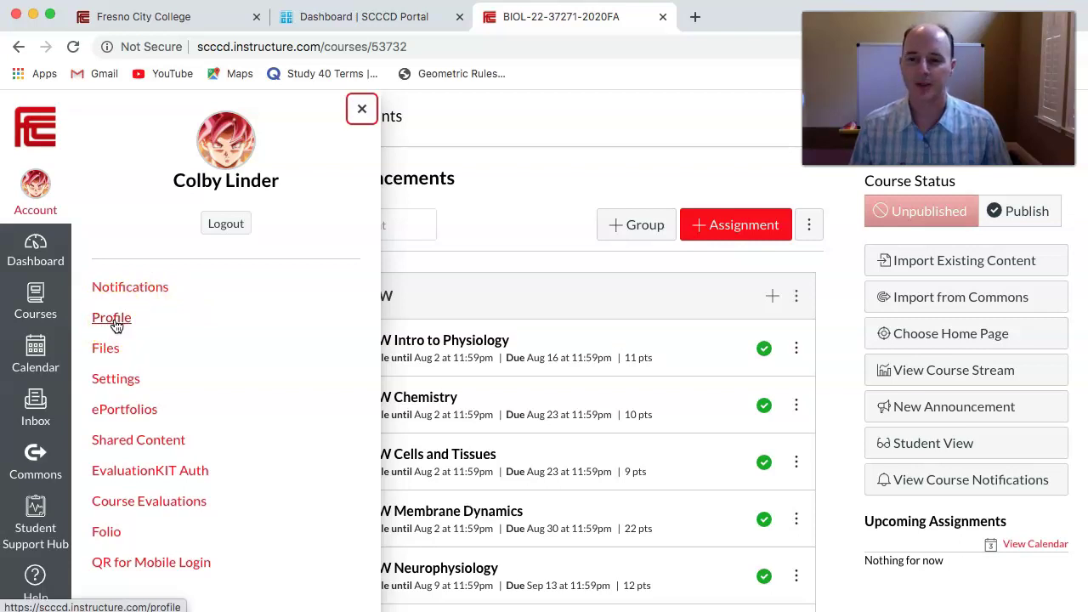
left_click(116, 323)
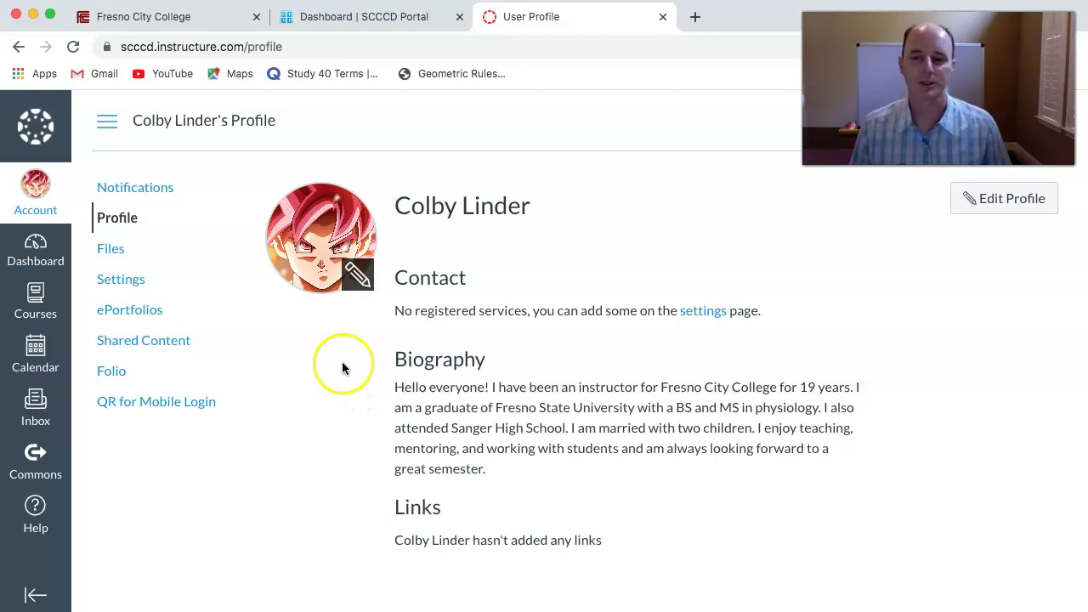
Open account Settings and start registering another email address, then cancel without adding it
left_click(123, 288)
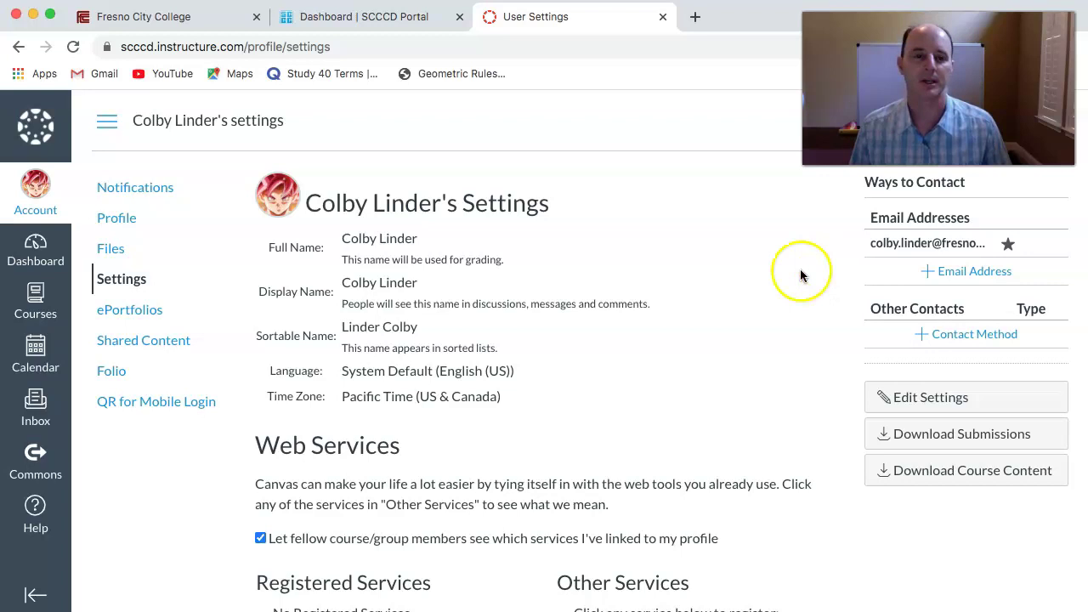
left_click(955, 275)
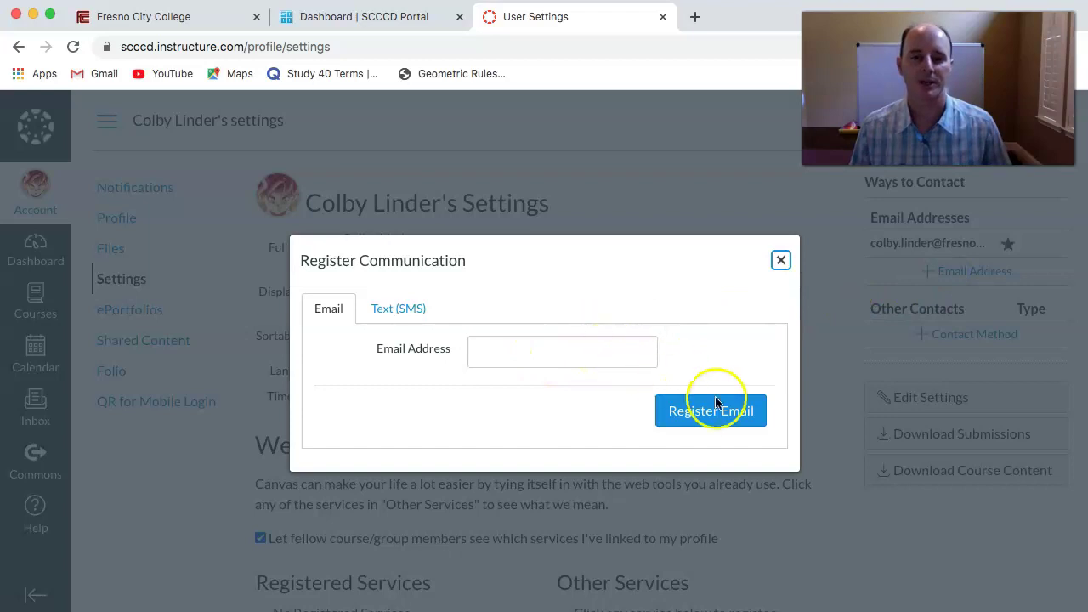
left_click(780, 260)
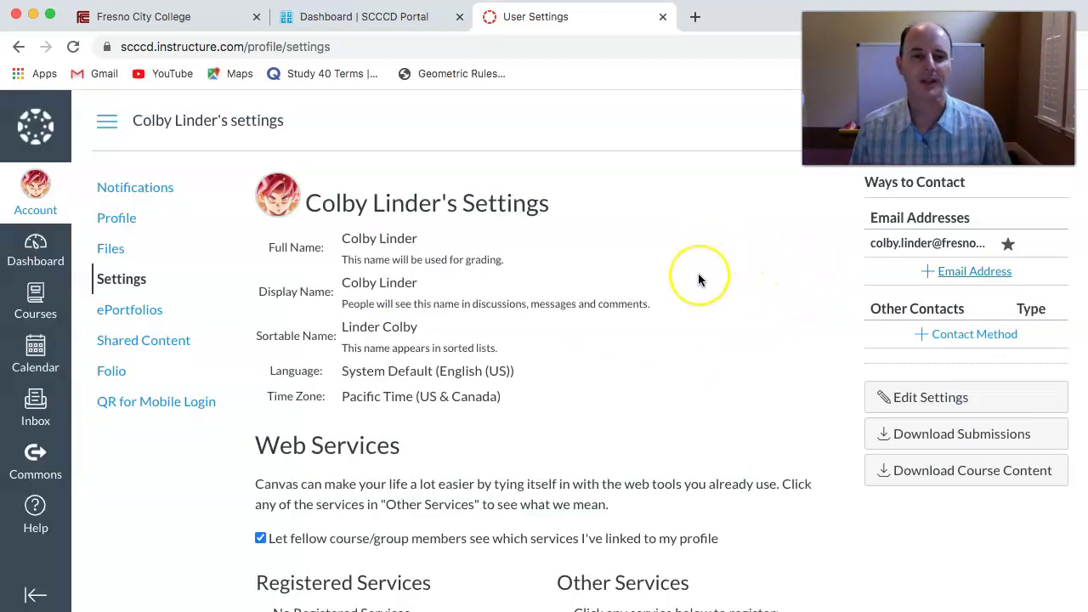
Go to the Notifications page to view email alert preferences per course activity
left_click(149, 194)
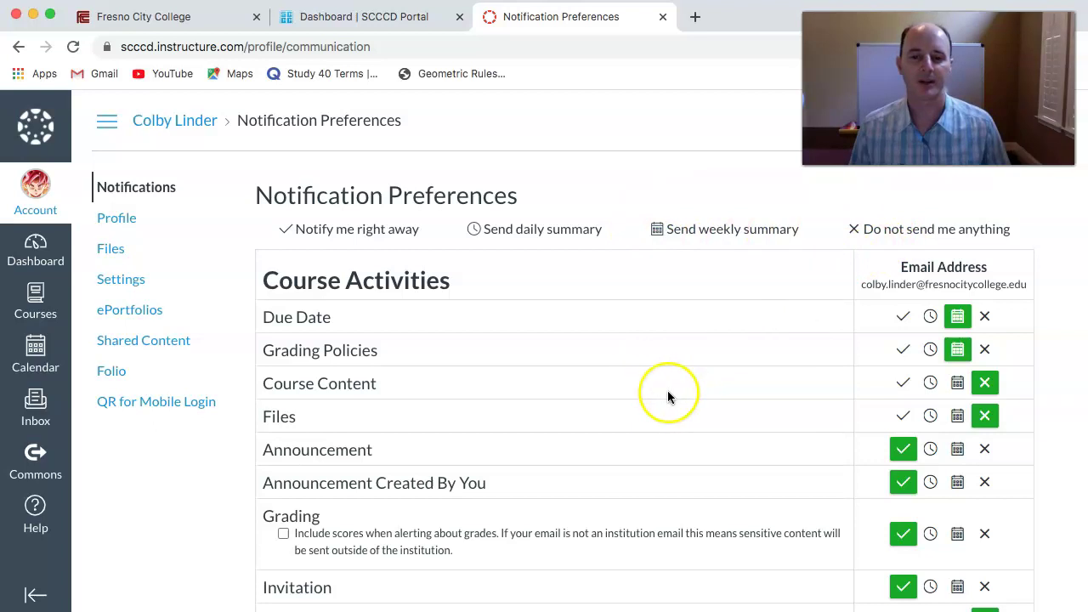
scroll(663, 396, "down", 5)
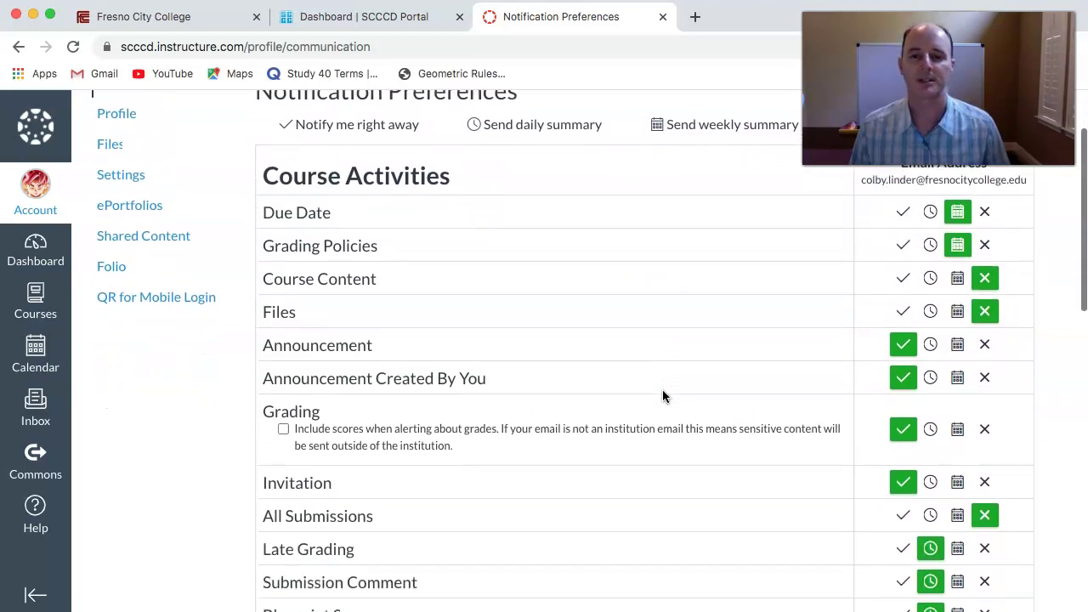
scroll(663, 396, "down", 3)
scroll(664, 397, "down", 2)
scroll(663, 396, "down", 4)
scroll(663, 396, "down", 4)
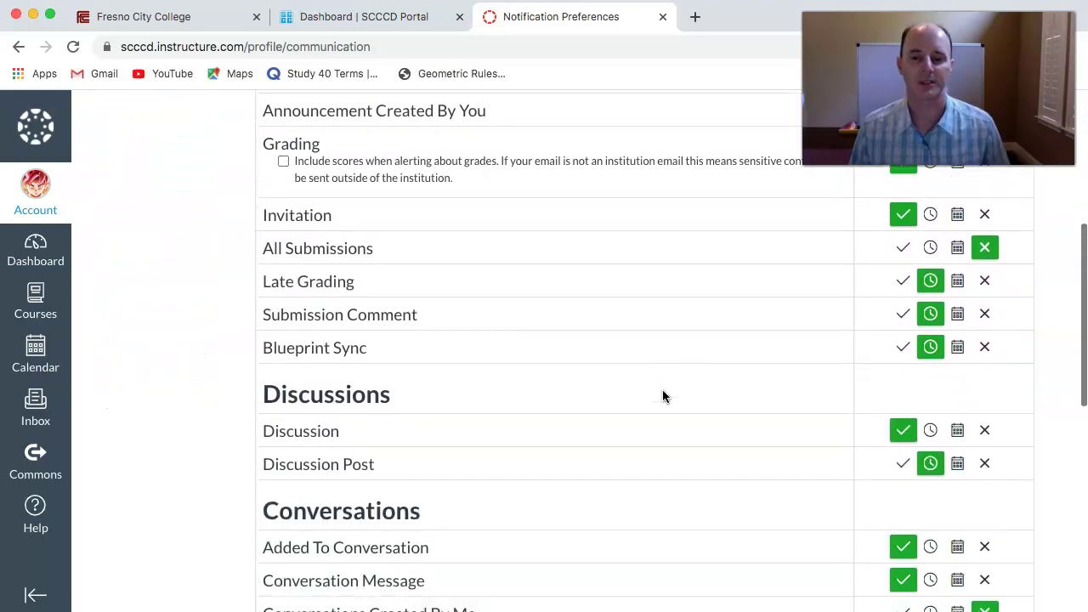
scroll(663, 397, "down", 4)
scroll(664, 396, "down", 3)
scroll(663, 396, "down", 2)
scroll(664, 396, "down", 4)
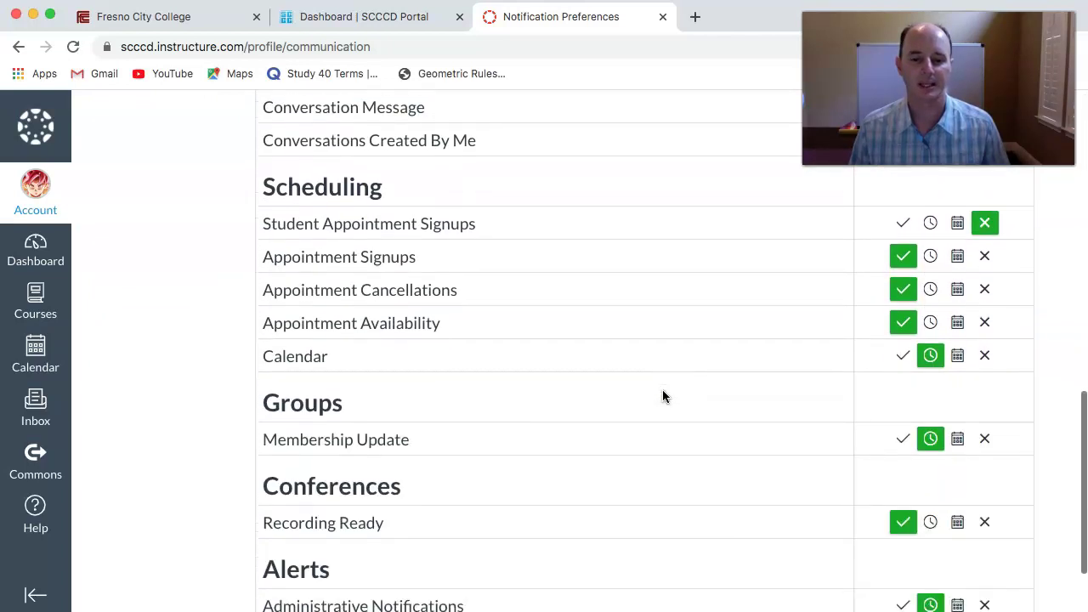
scroll(663, 396, "up", 1)
scroll(663, 396, "up", 3)
scroll(664, 396, "up", 6)
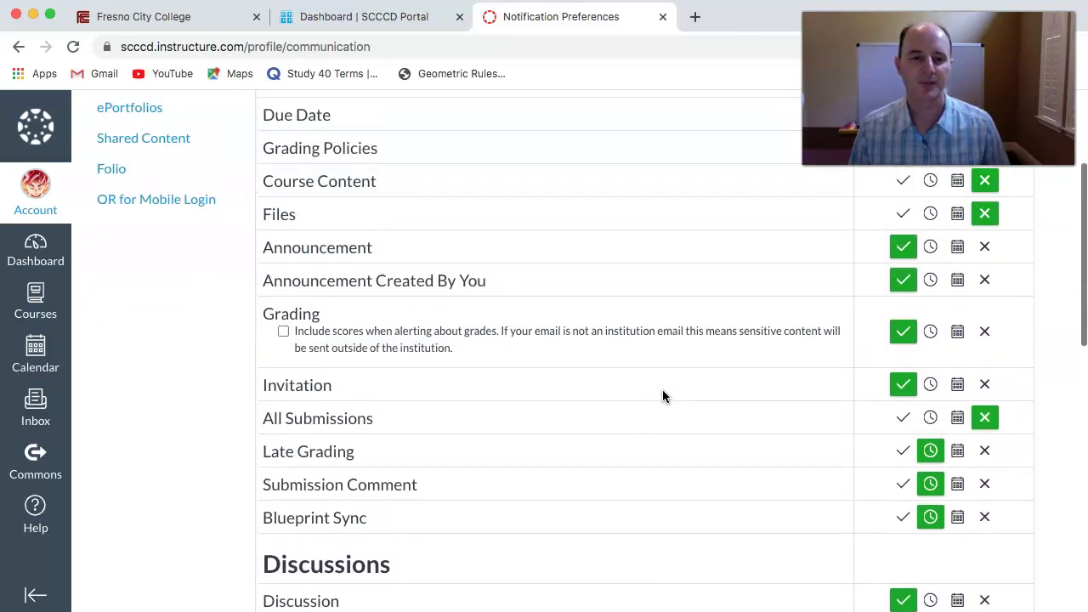
scroll(662, 396, "up", 2)
scroll(663, 396, "up", 3)
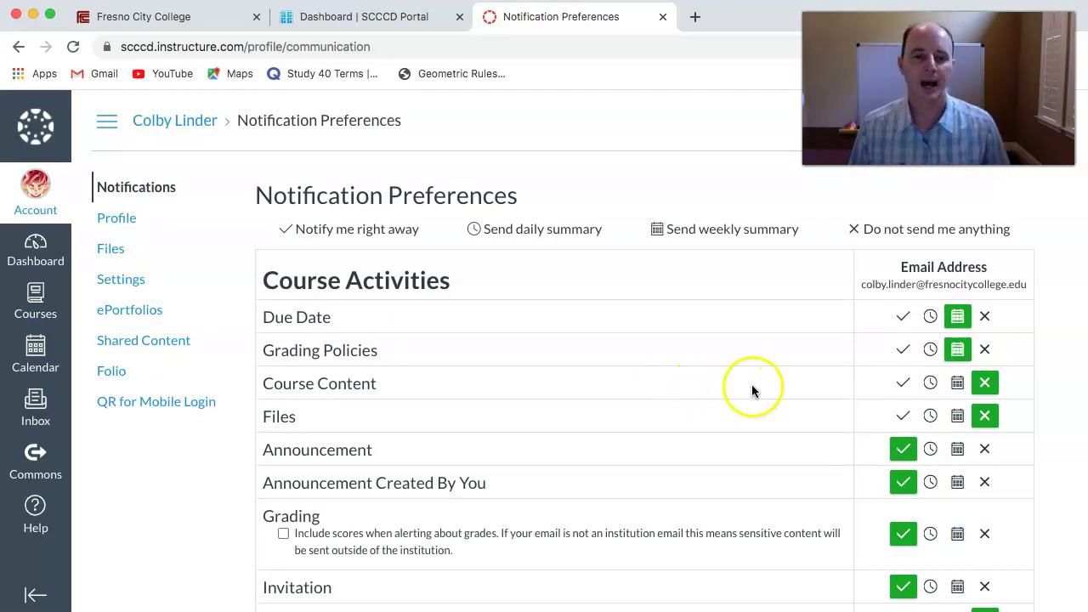
scroll(821, 399, "down", 1)
scroll(820, 399, "down", 2)
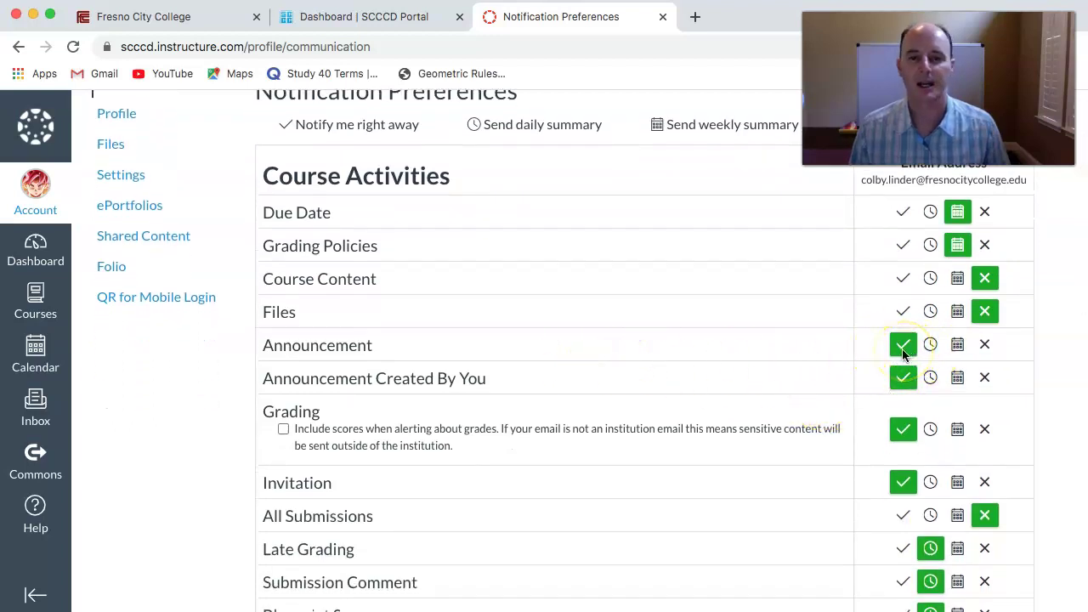
scroll(776, 365, "down", 3)
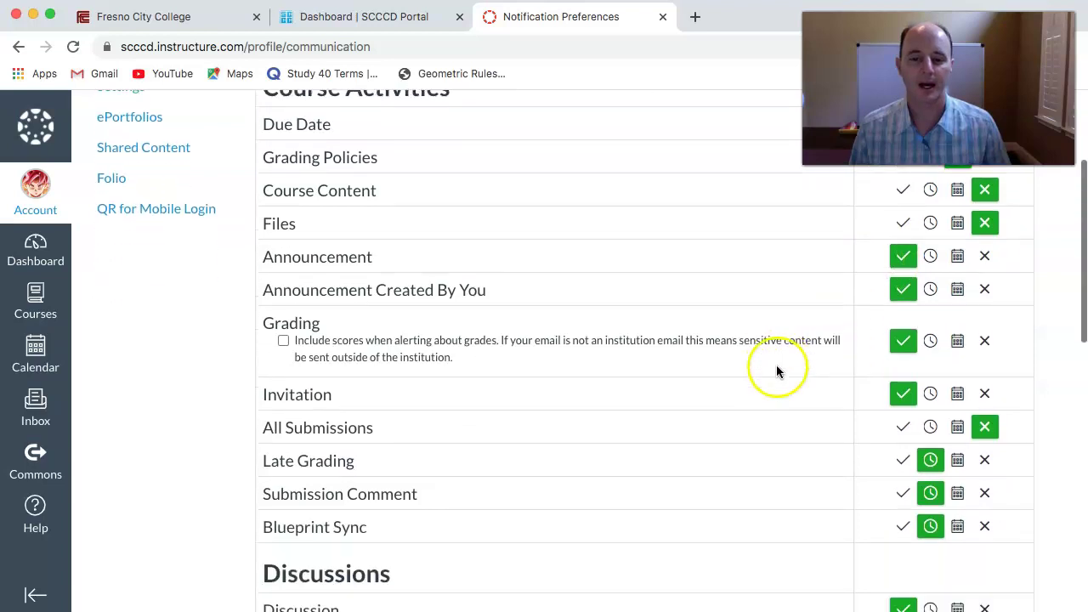
scroll(776, 365, "down", 1)
scroll(775, 365, "down", 4)
scroll(775, 369, "down", 5)
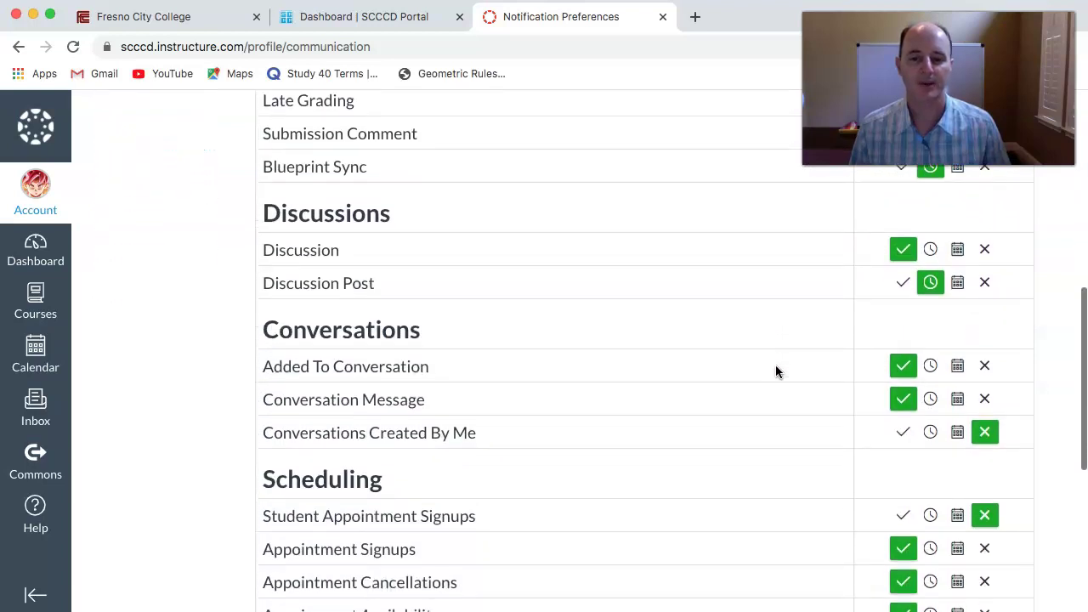
scroll(776, 369, "down", 1)
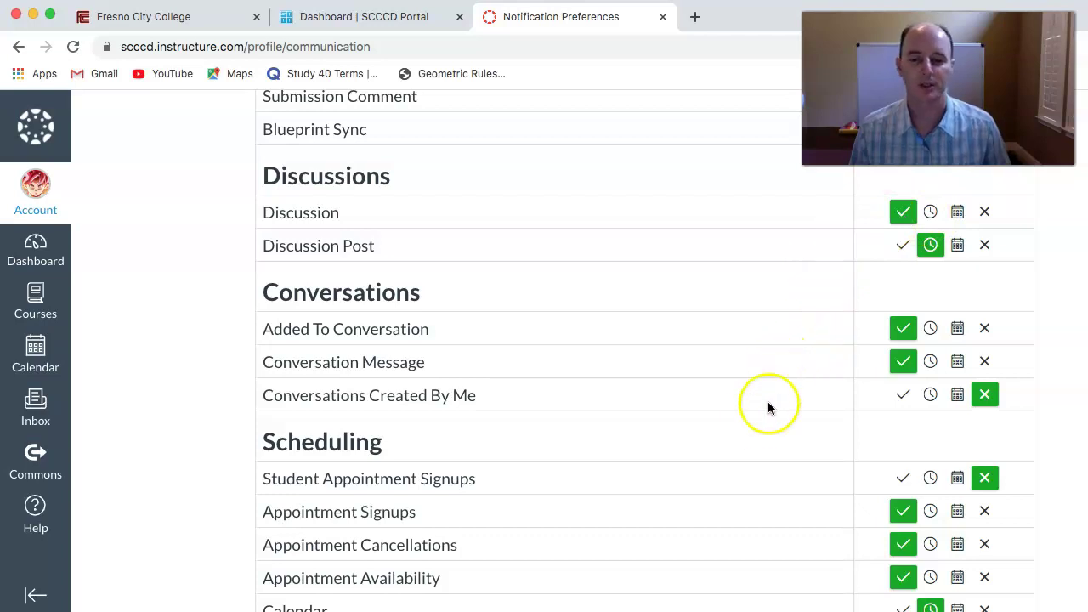
scroll(703, 439, "up", 2)
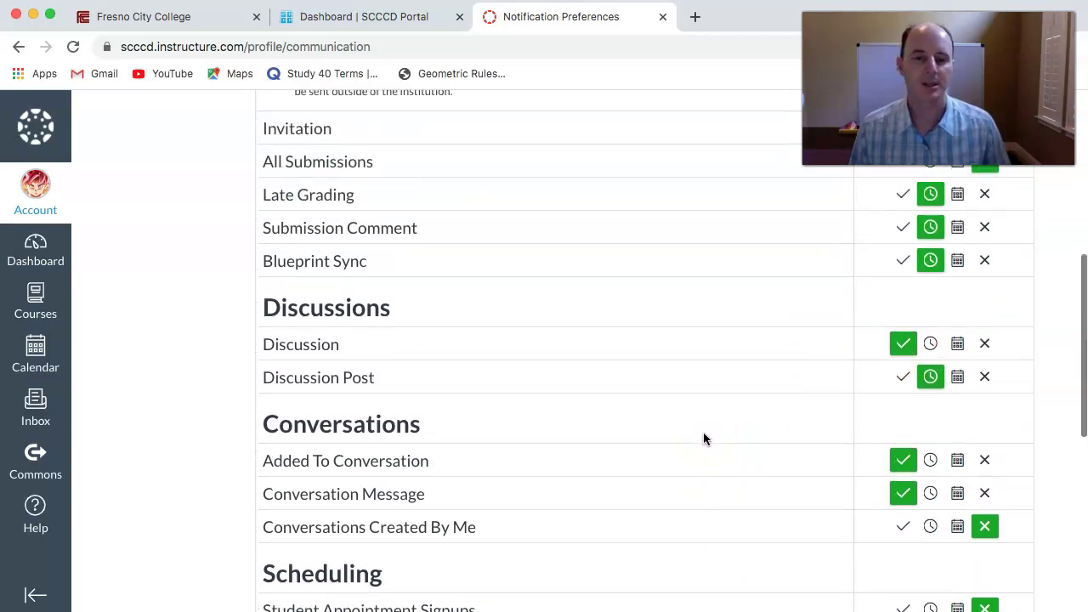
scroll(703, 438, "up", 2)
scroll(703, 439, "up", 2)
scroll(703, 439, "up", 1)
scroll(703, 439, "up", 1)
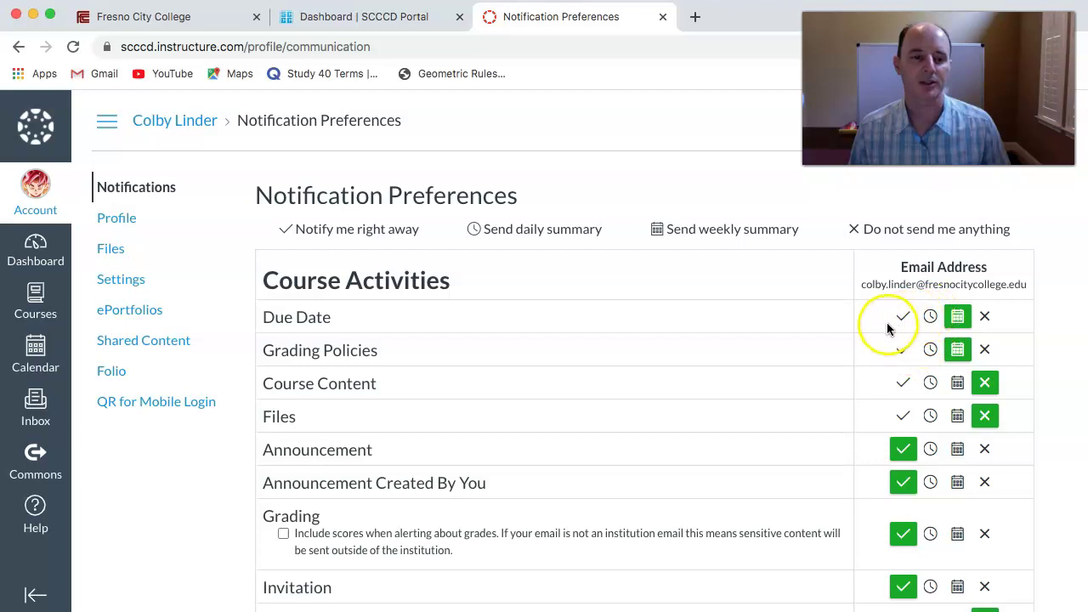
left_click(931, 319)
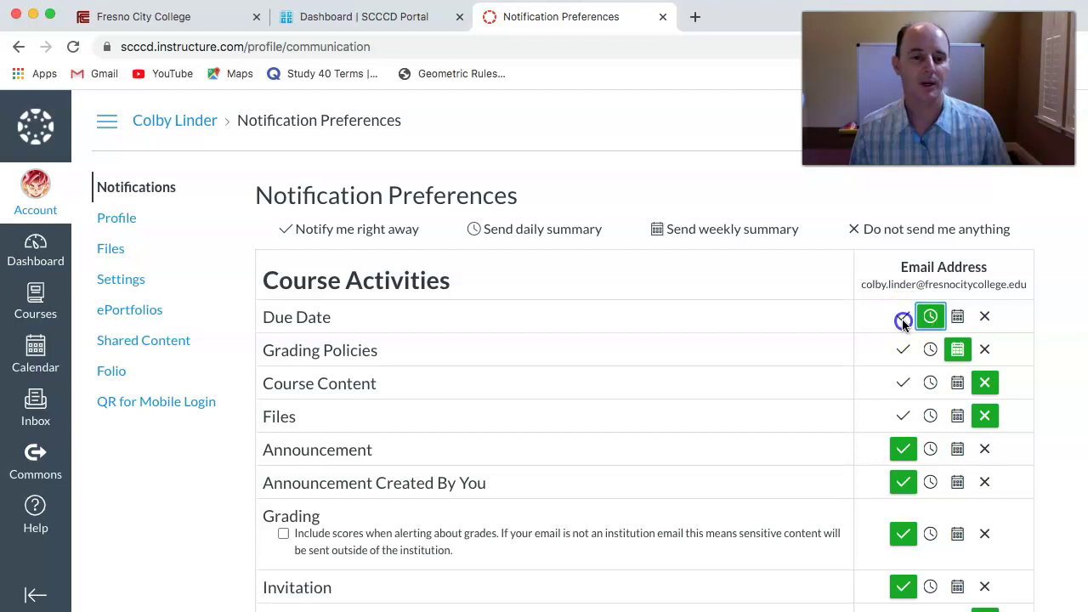
left_click(902, 319)
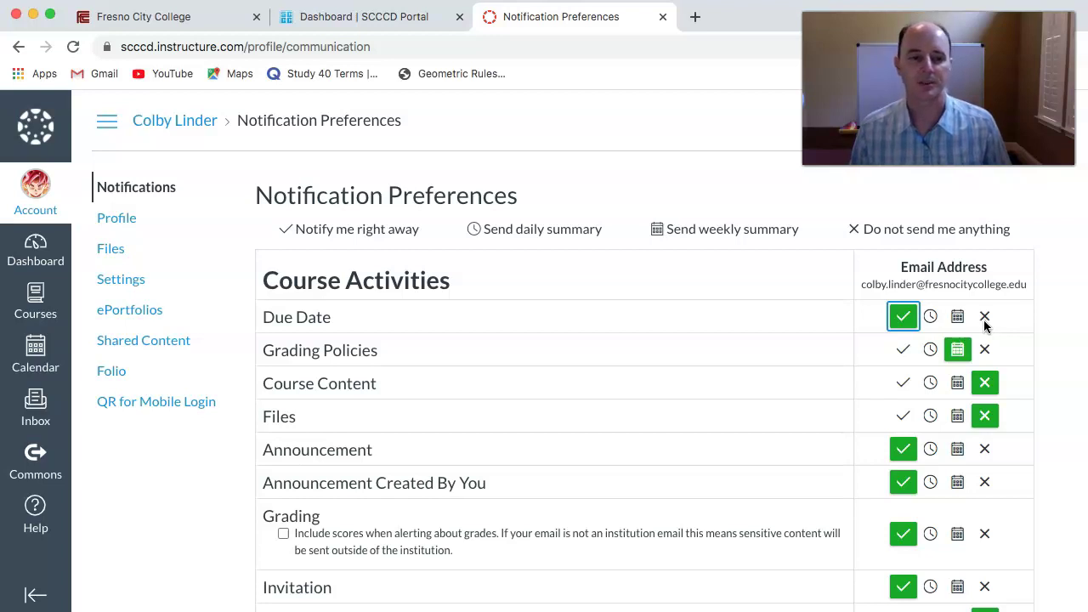
left_click(958, 322)
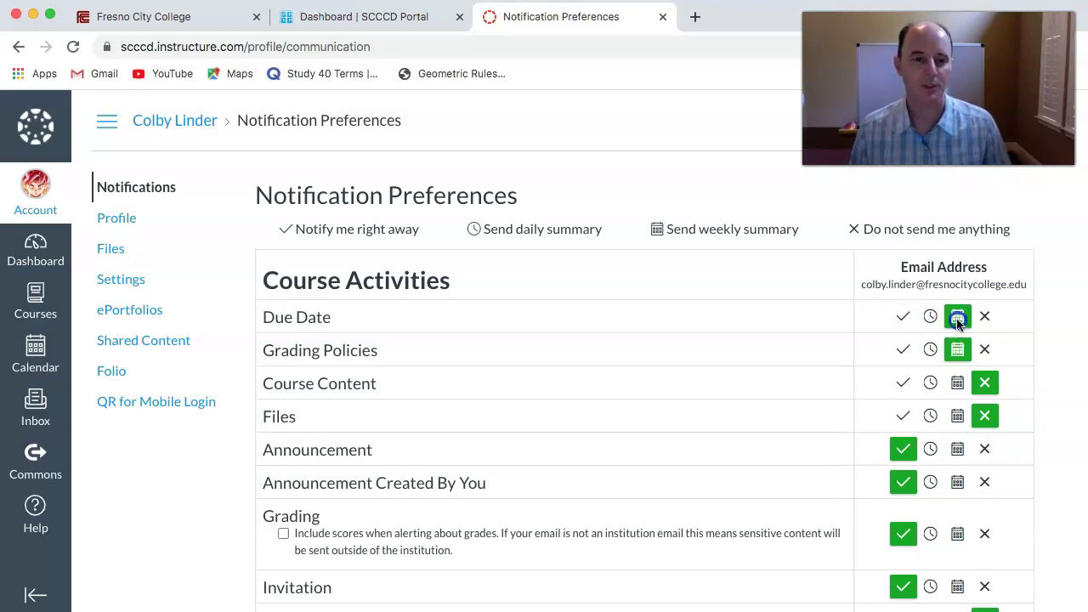